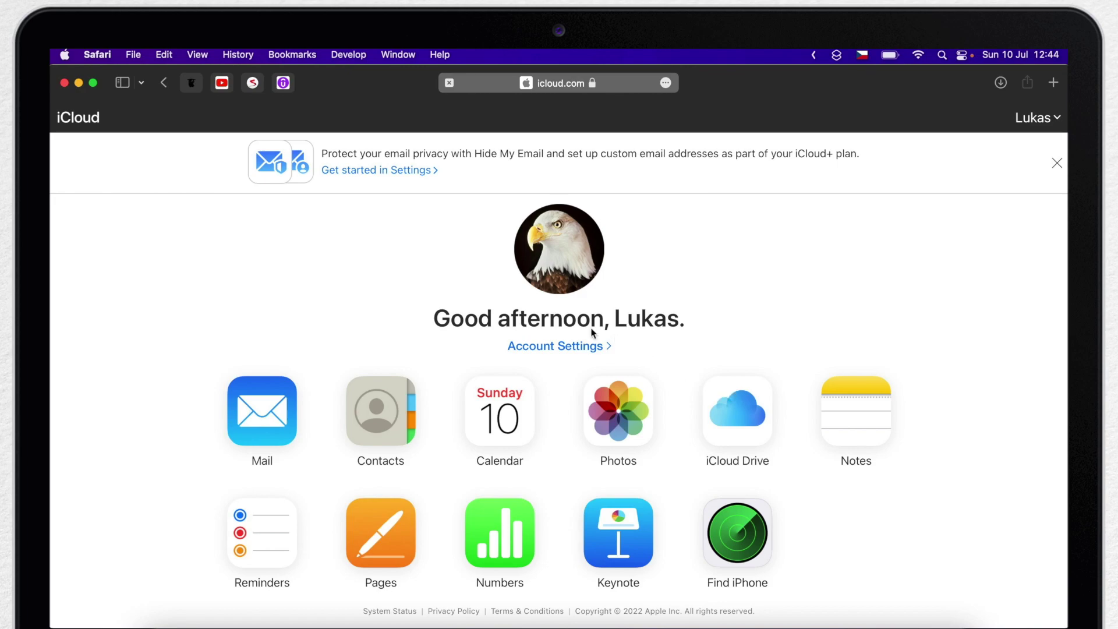
From account settings, open Restore Files (which fails to load), then try the Contacts restore tab.
{"action": "left_click", "coordinate": [585, 346]}
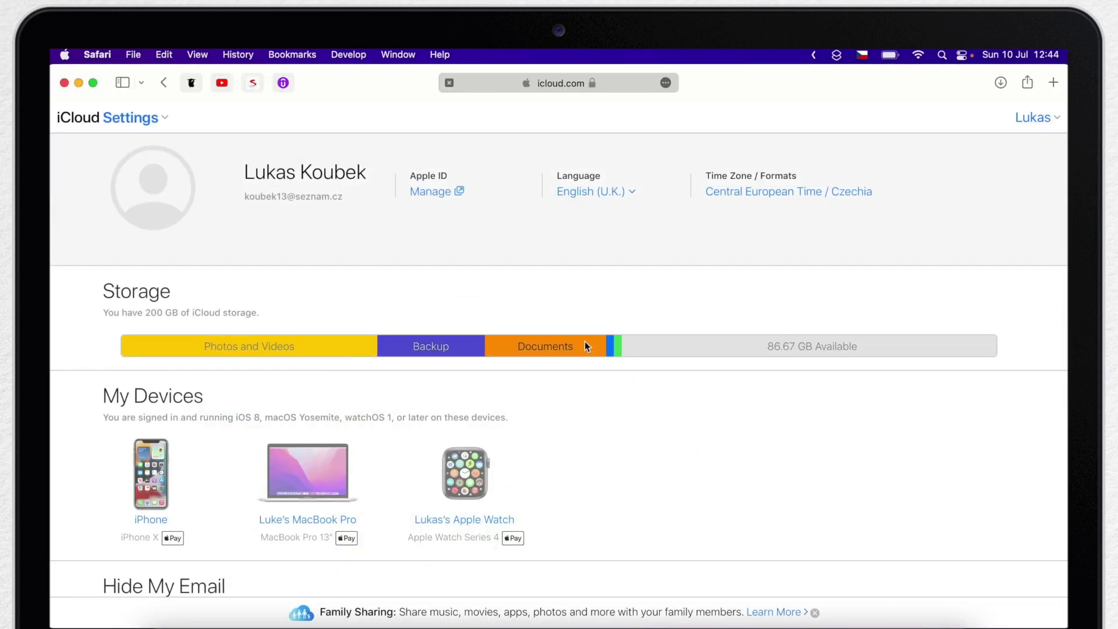
{"action": "scroll", "coordinate": [377, 454], "scroll_direction": "down", "scroll_amount": 5}
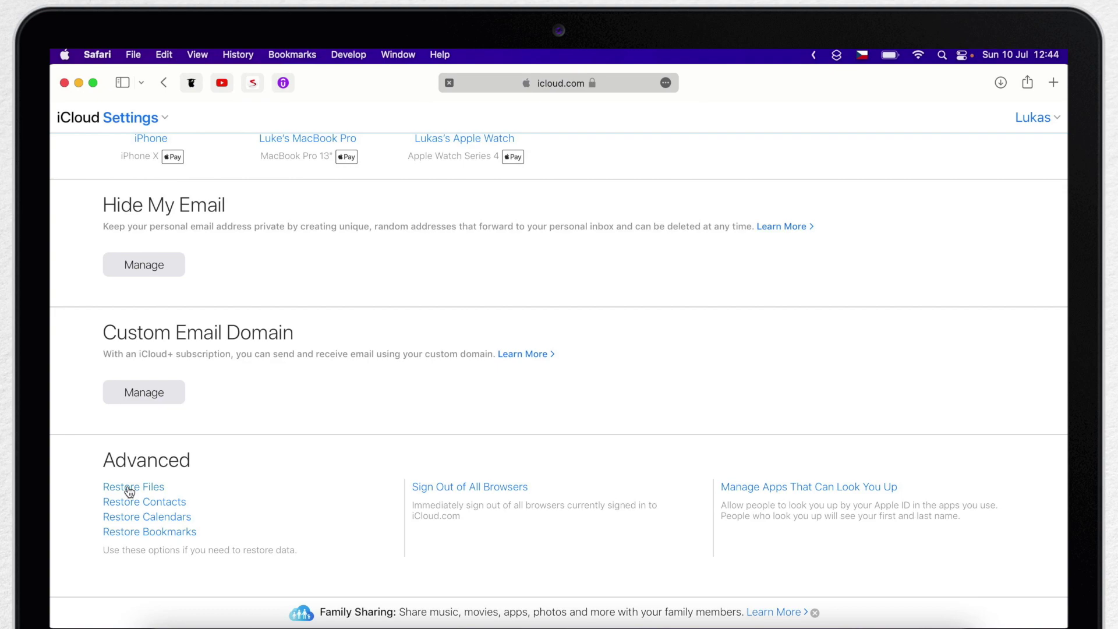
{"action": "left_click", "coordinate": [129, 492]}
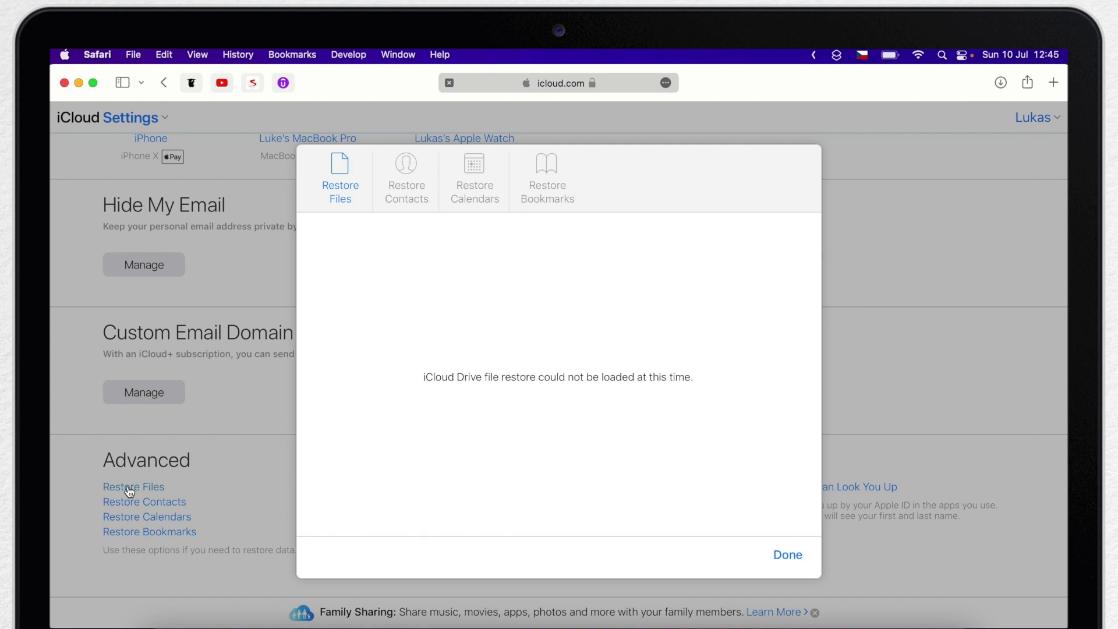
{"action": "left_click", "coordinate": [401, 208]}
Check the Contacts, Calendars and Bookmarks restore tabs, ending on the 9 June 2022 calendars archive.
{"action": "left_click", "coordinate": [402, 209]}
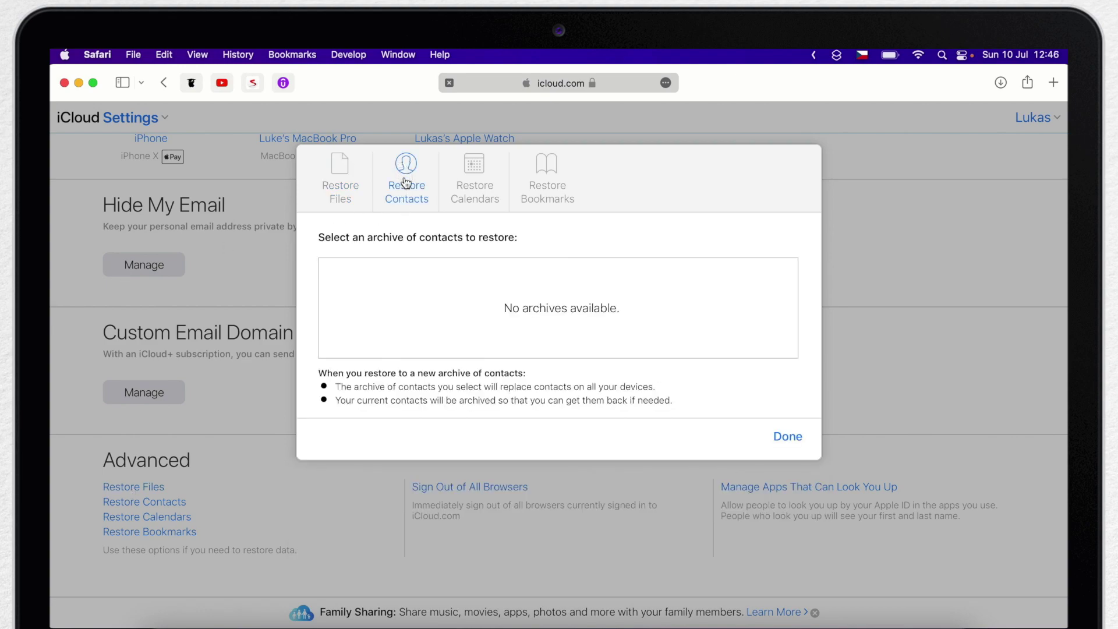
{"action": "left_click", "coordinate": [476, 186]}
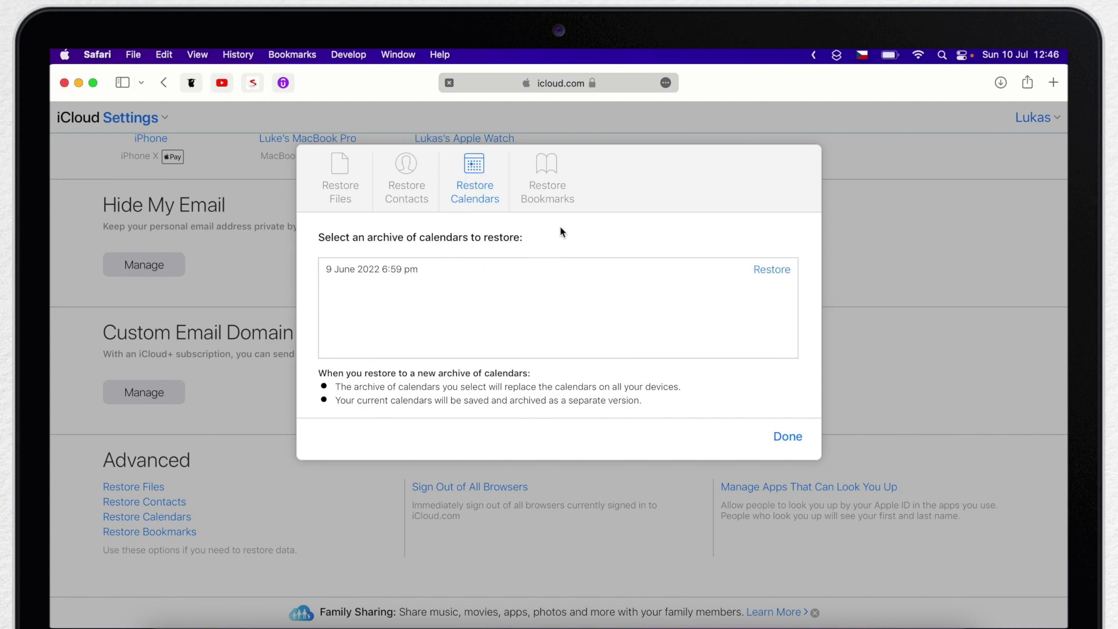
{"action": "left_click", "coordinate": [560, 167]}
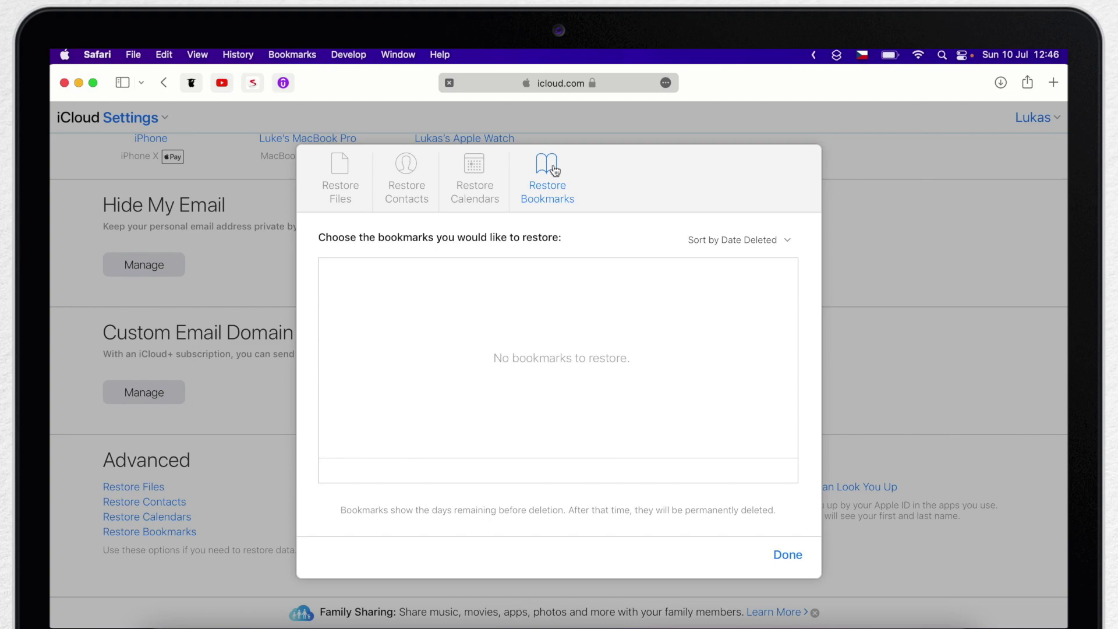
{"action": "left_click", "coordinate": [470, 181]}
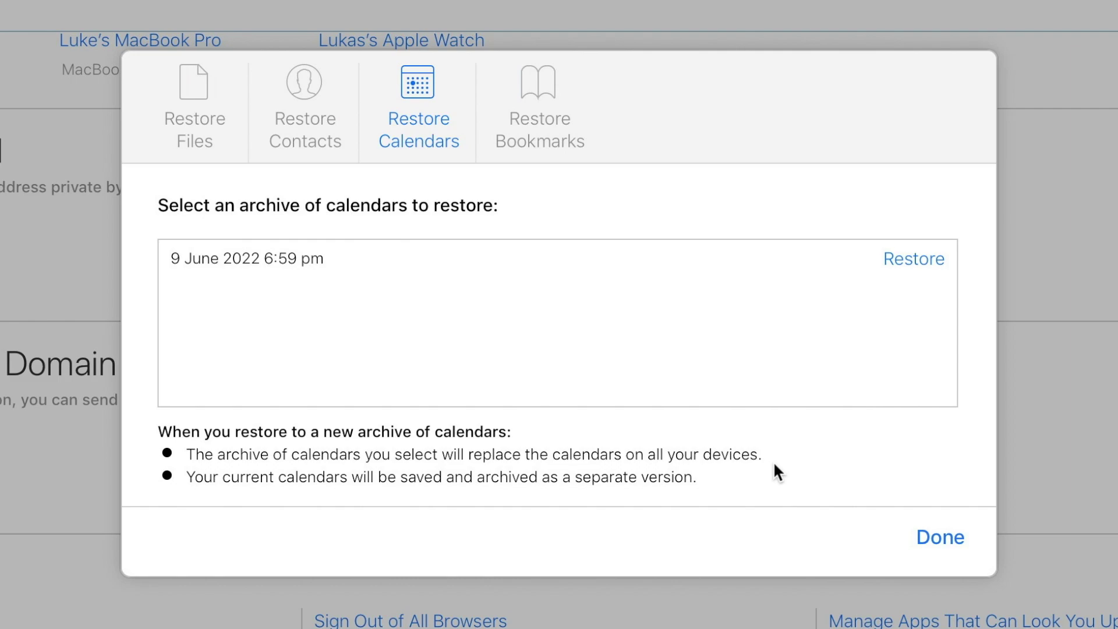
Dismiss the Advanced Restore dialog with Done after reviewing the archives.
{"action": "left_click", "coordinate": [934, 535]}
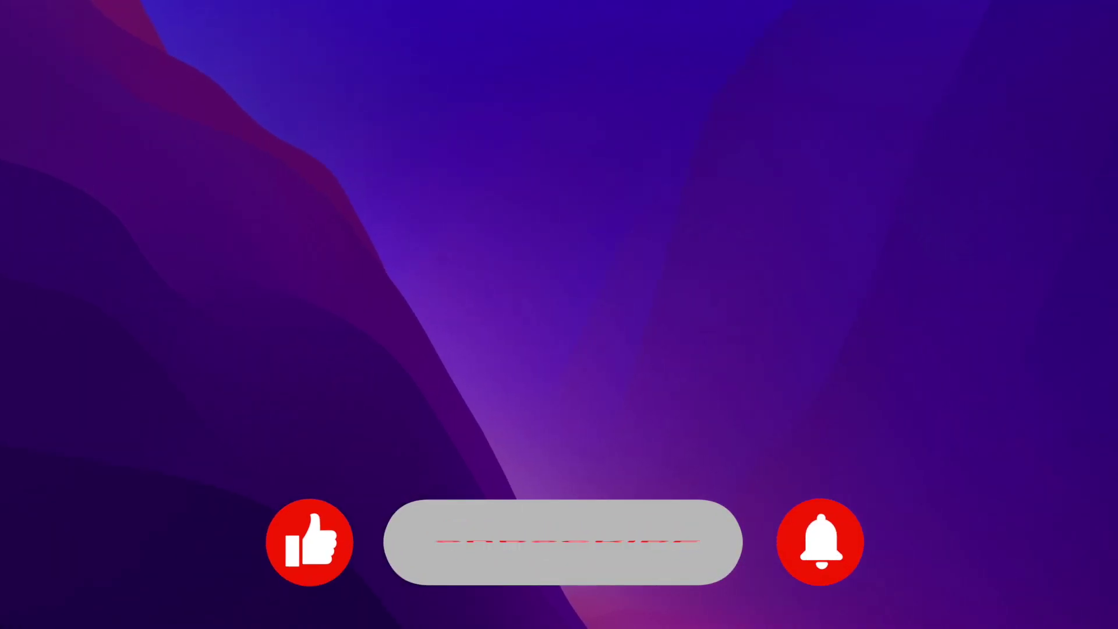